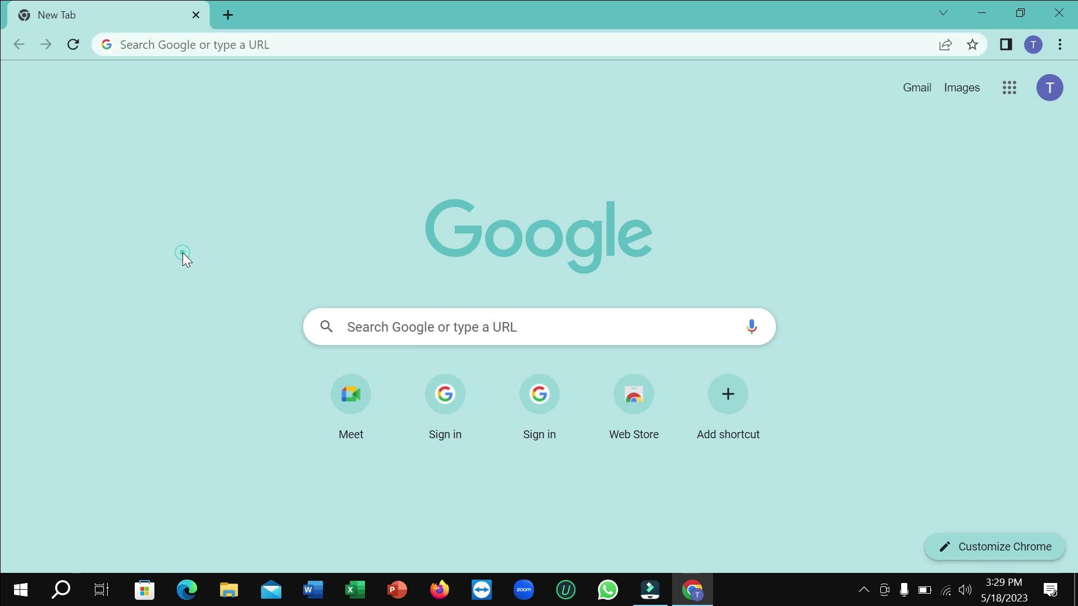
Step: Search for 'meet google' and open the Google Meet site at meet.google.com
click(185, 45)
click(176, 83)
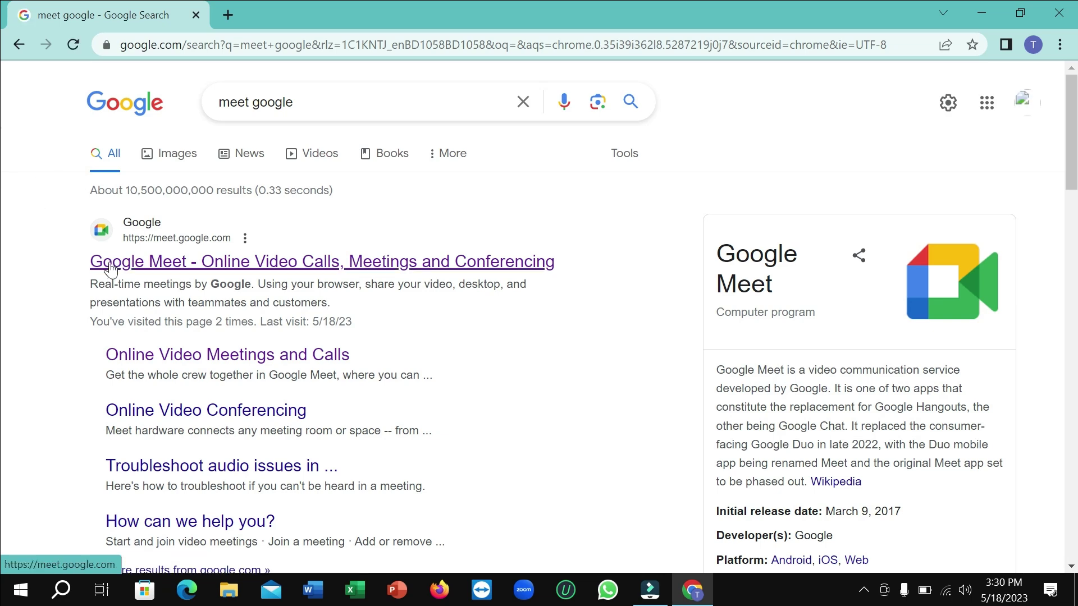
click(111, 269)
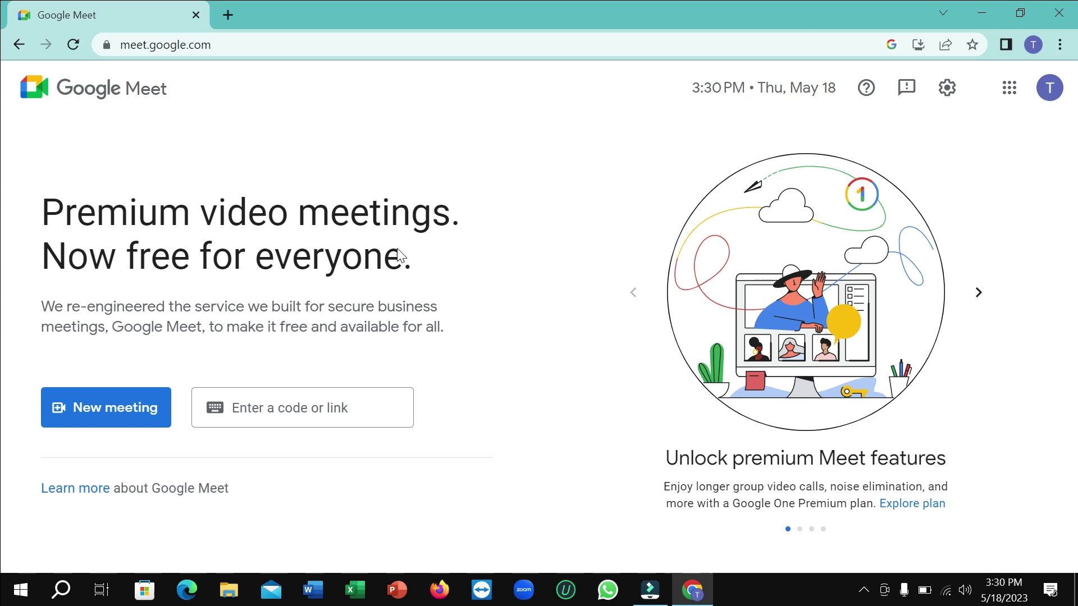
Step: Open Chrome Settings in a new tab, go to Extensions, and reveal the side drawer for the Web Store
click(283, 247)
click(1061, 45)
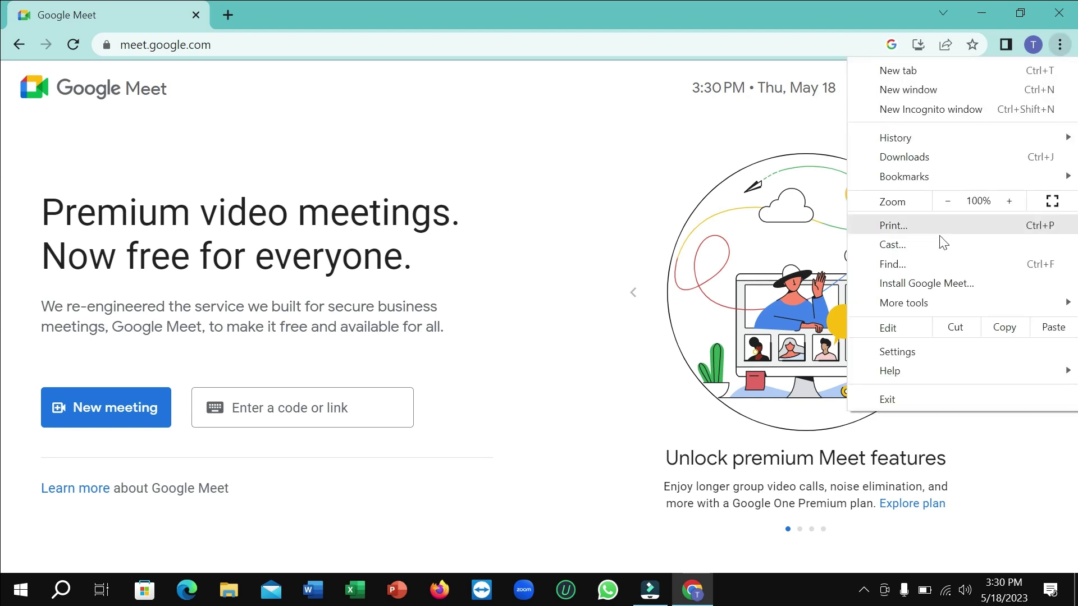
click(868, 351)
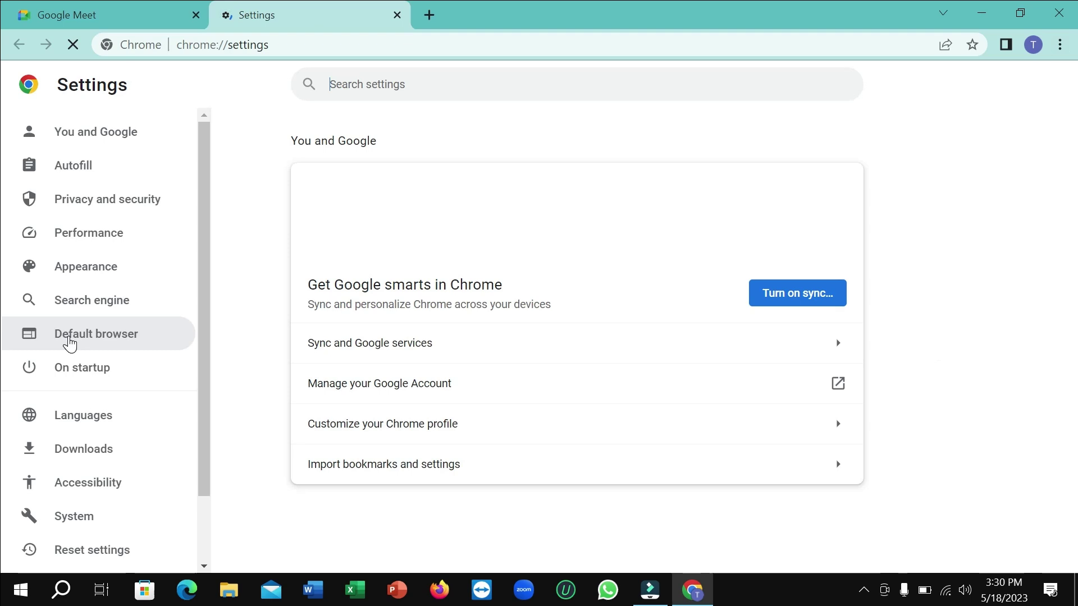
scroll(67, 342, down, 2)
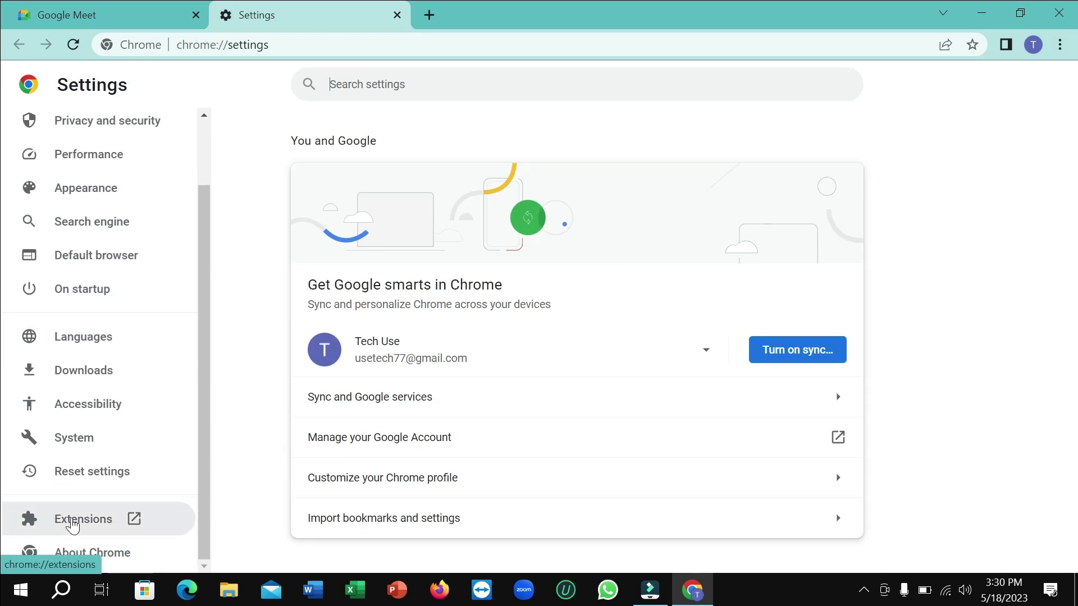
click(72, 517)
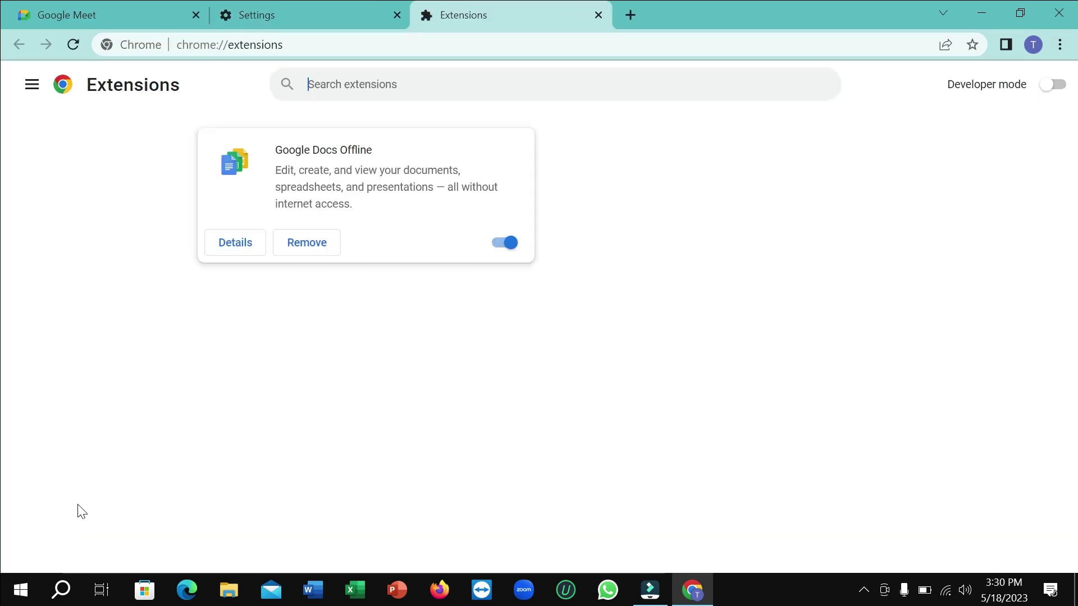
click(31, 85)
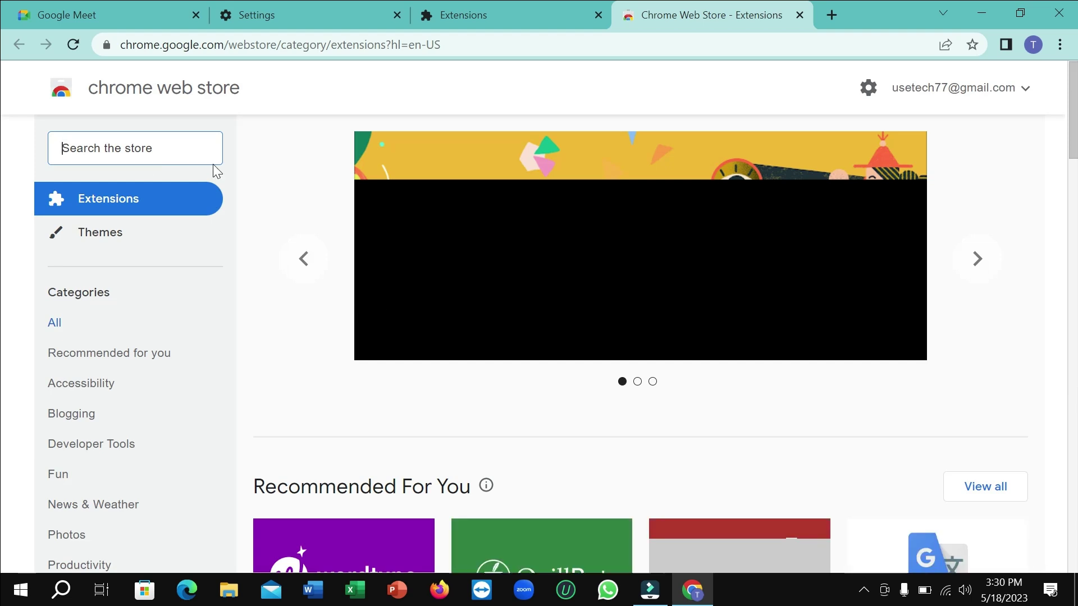
Step: Search the store for 'scrnli' and open the Scrnli Screen Recorder & Screen Capture App page
click(159, 149)
text(s)
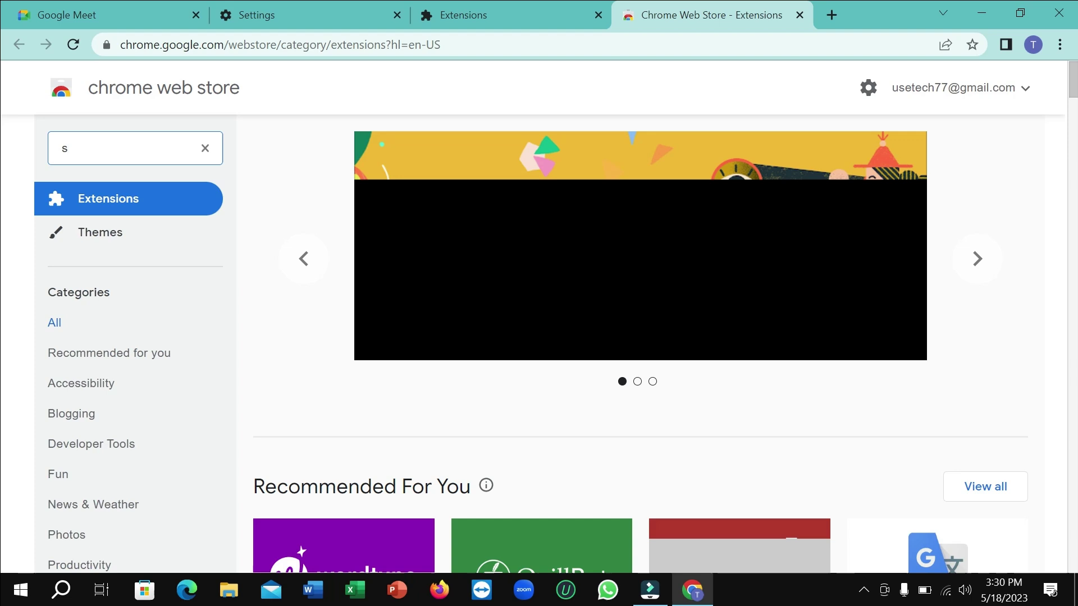
text(crnli)
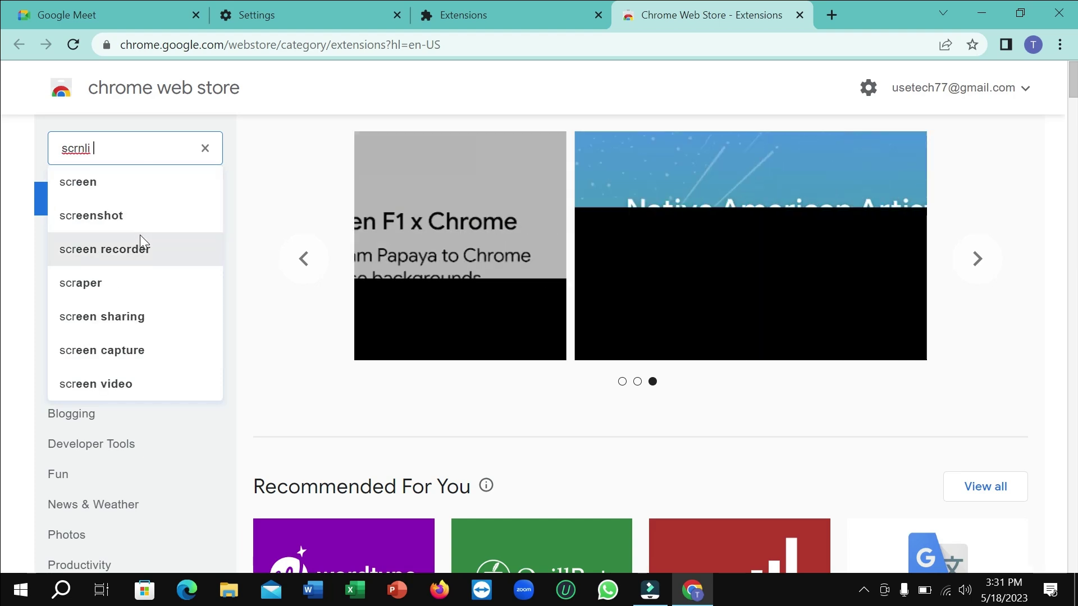
key(Return)
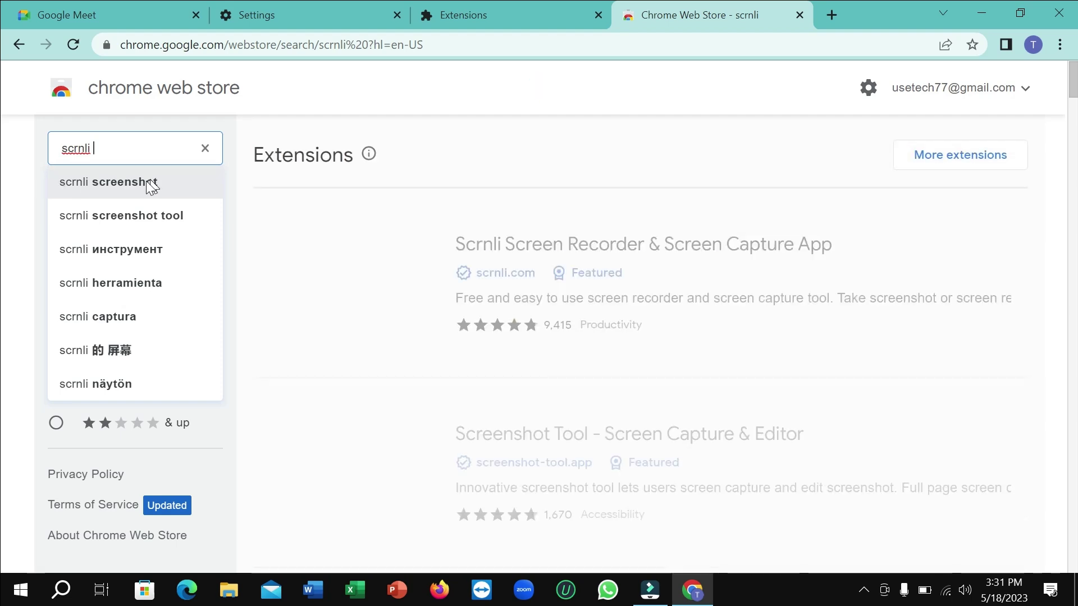
click(510, 137)
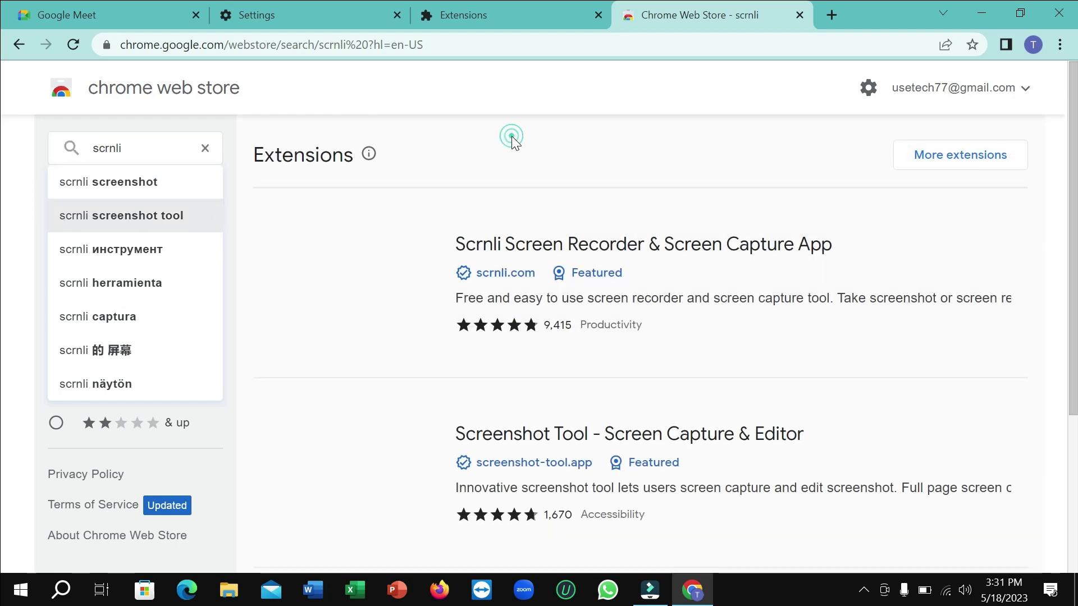
scroll(478, 158, down, 3)
scroll(478, 157, up, 2)
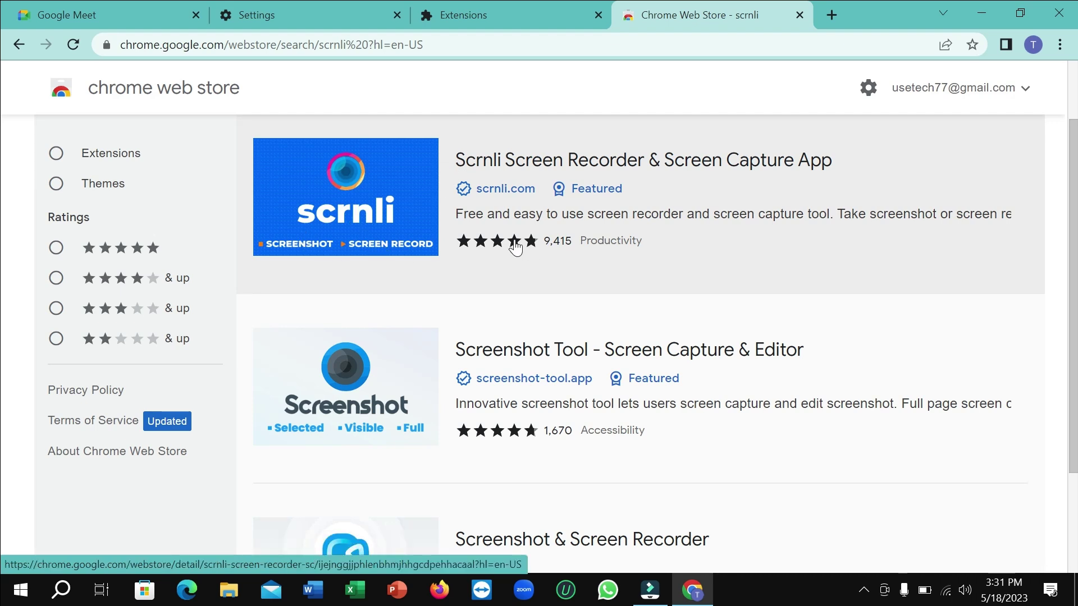
mouse_move(516, 247)
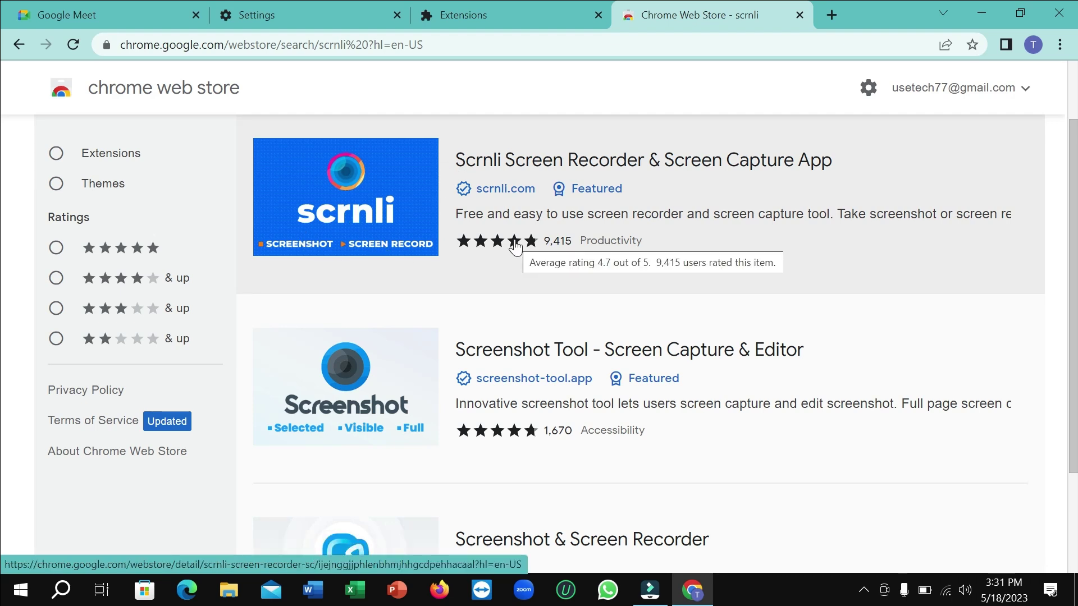
click(317, 250)
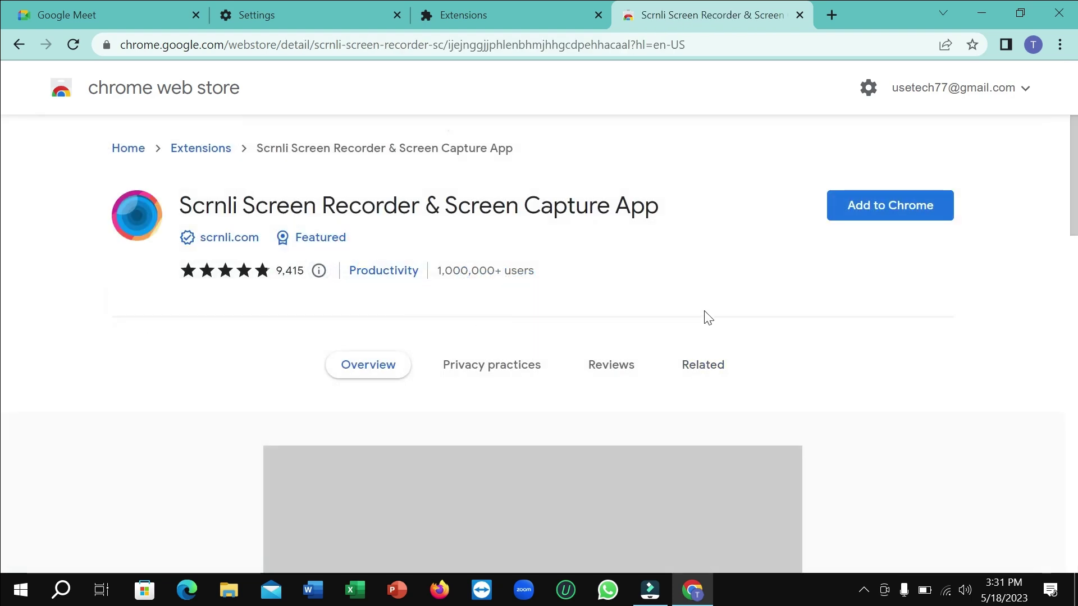
Step: Add the Scrnli Screen Recorder extension to Chrome and confirm the installation
scroll(630, 282, down, 3)
scroll(630, 281, up, 3)
click(896, 208)
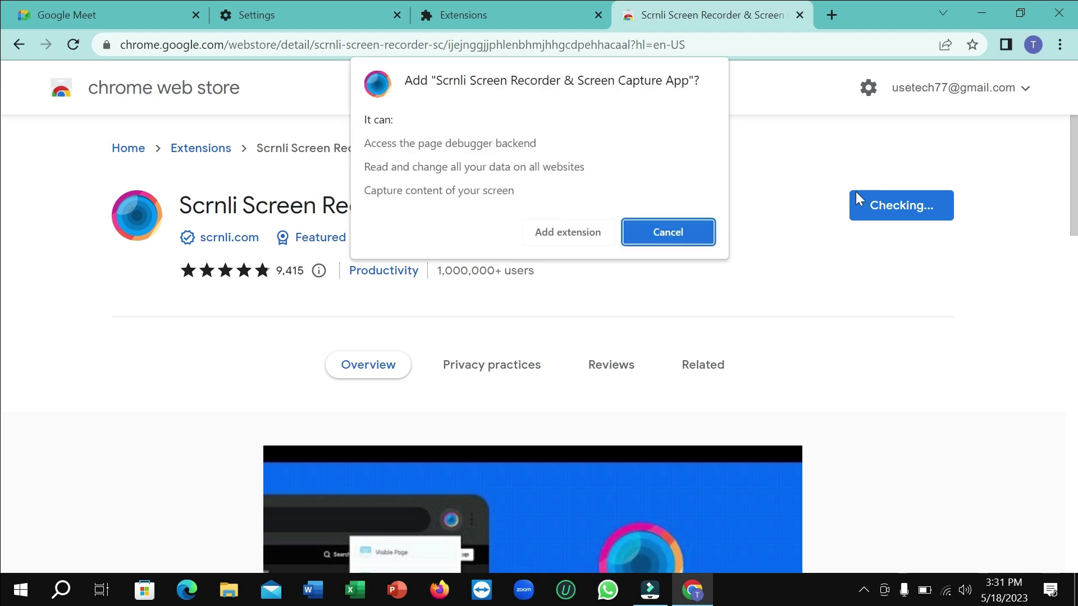
click(556, 236)
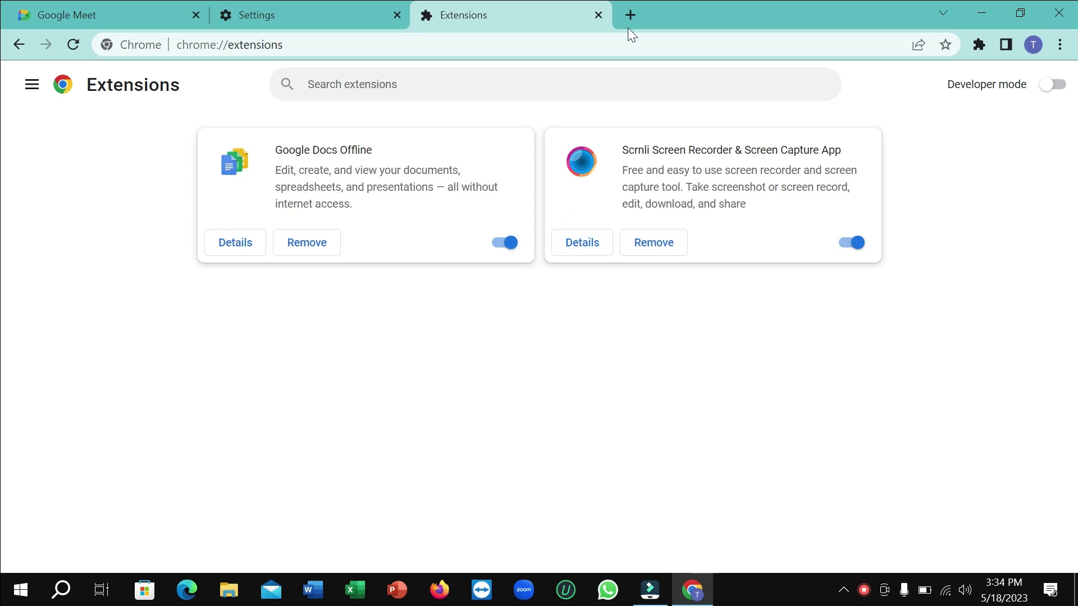
Step: Close the Extensions and Settings tabs, then open Scrnli's capture menu from the Extensions icon
click(599, 15)
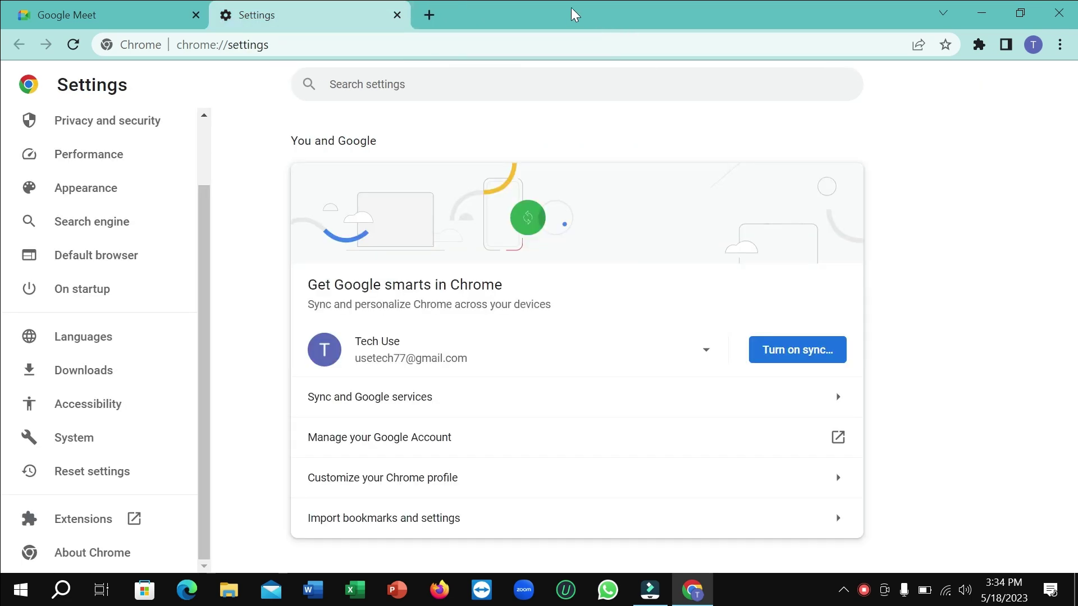
click(397, 15)
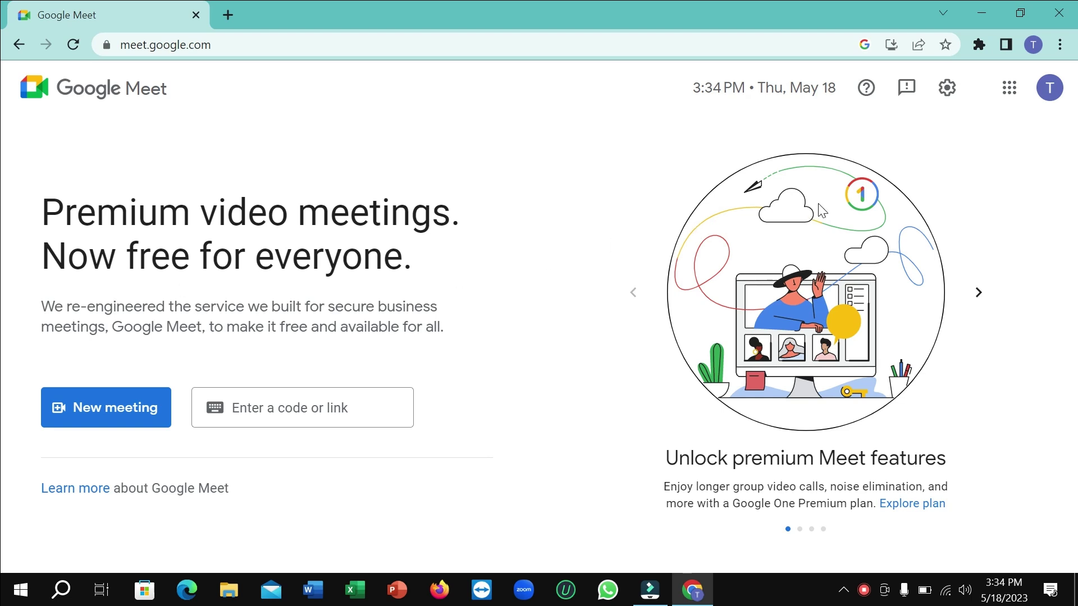
click(978, 47)
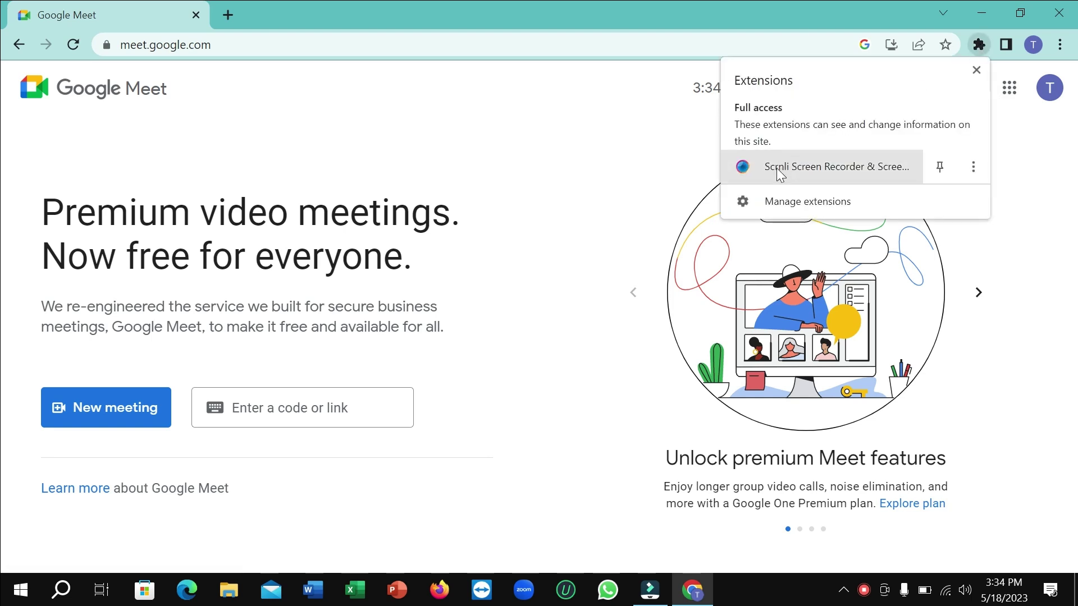
click(830, 169)
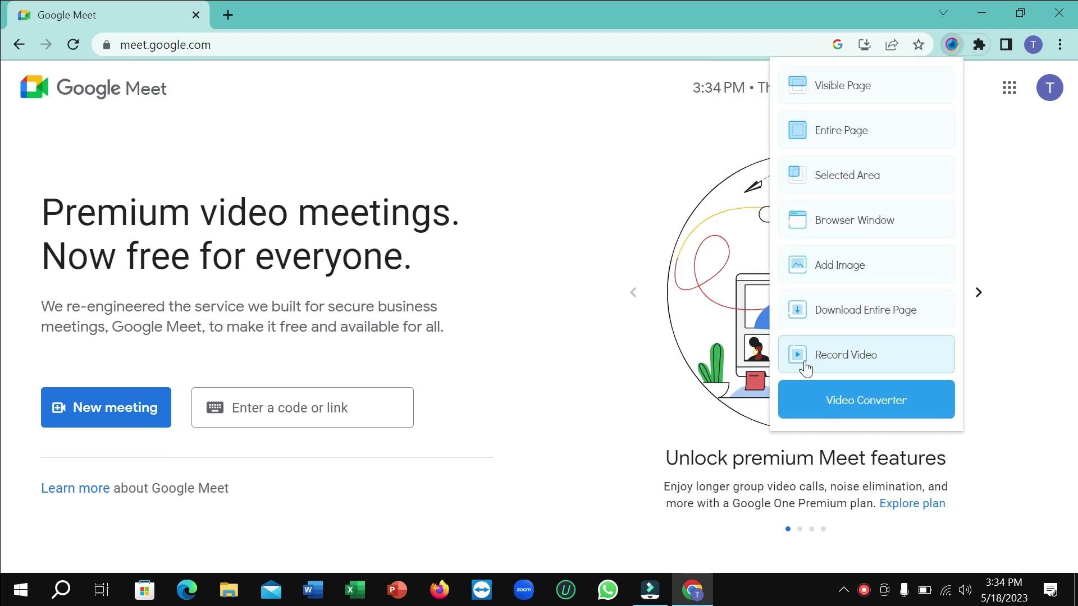
Step: Set Scrnli to record video with microphone and tab sound, and allow microphone access
click(885, 361)
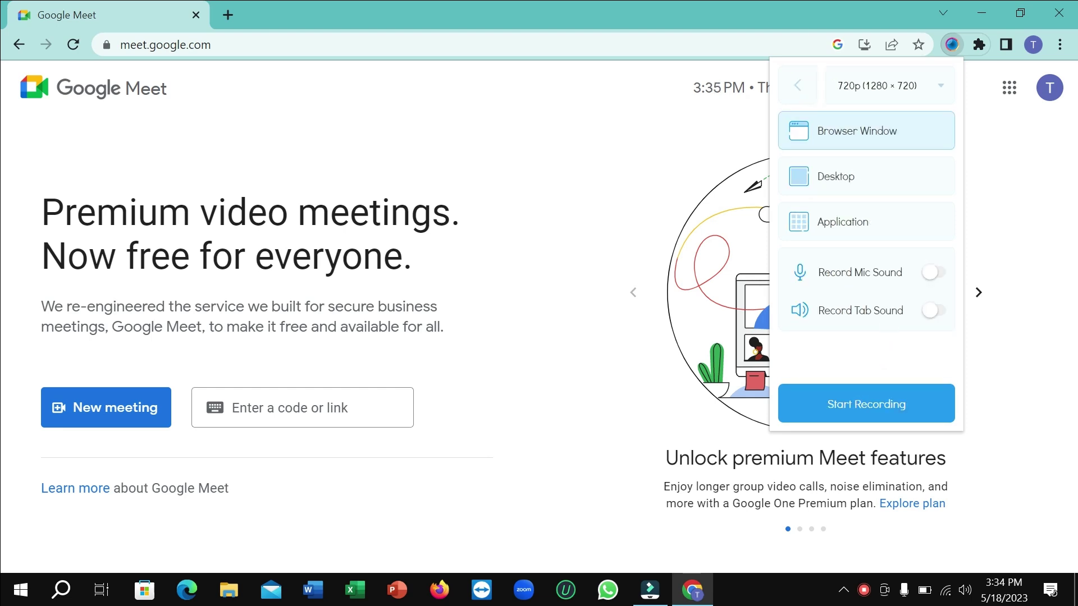
click(932, 275)
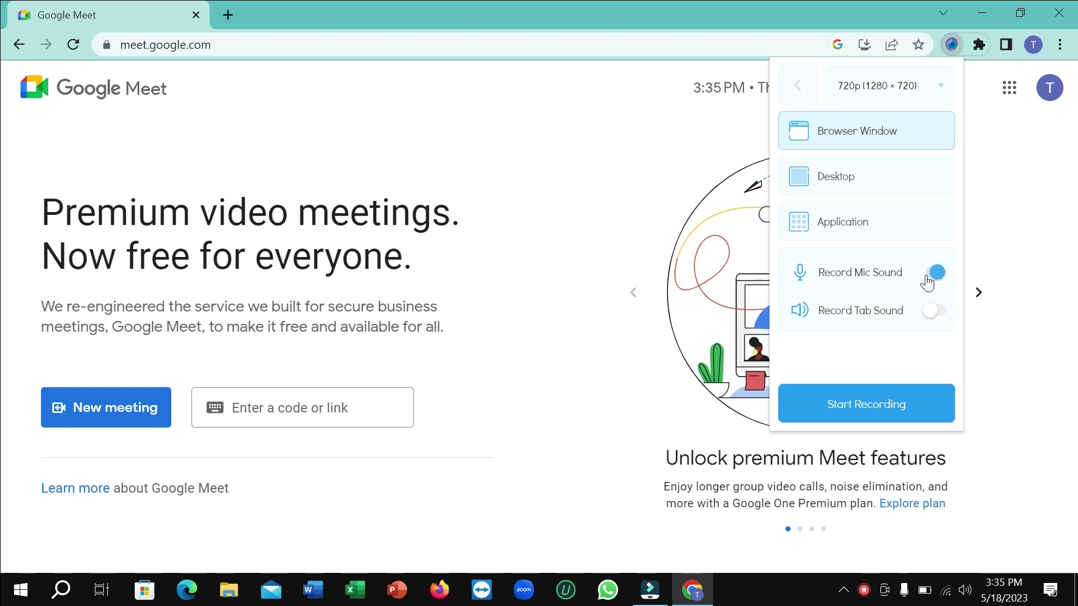
click(935, 313)
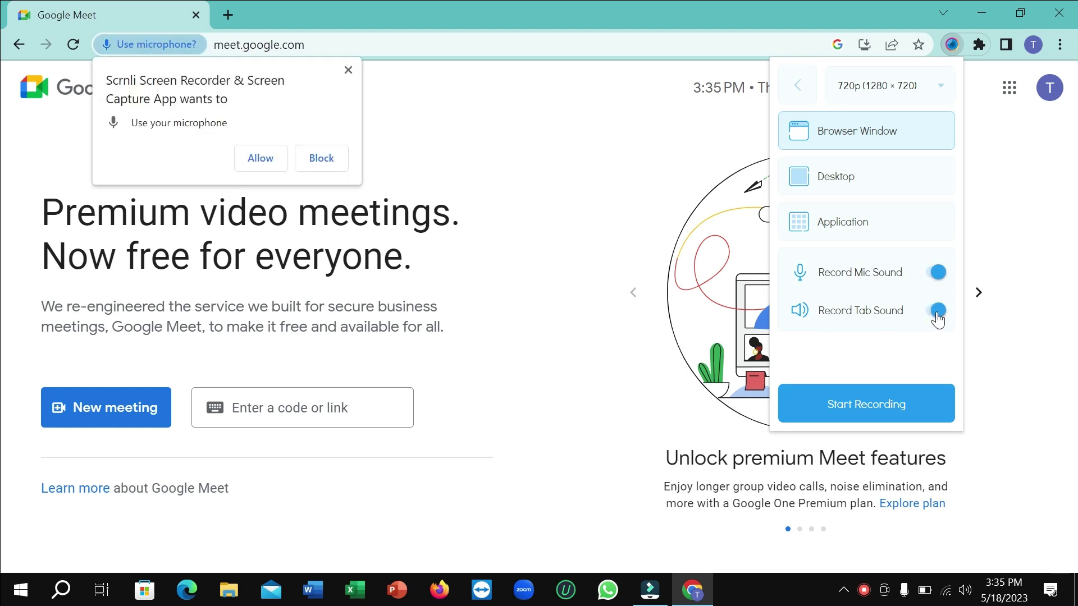
click(259, 159)
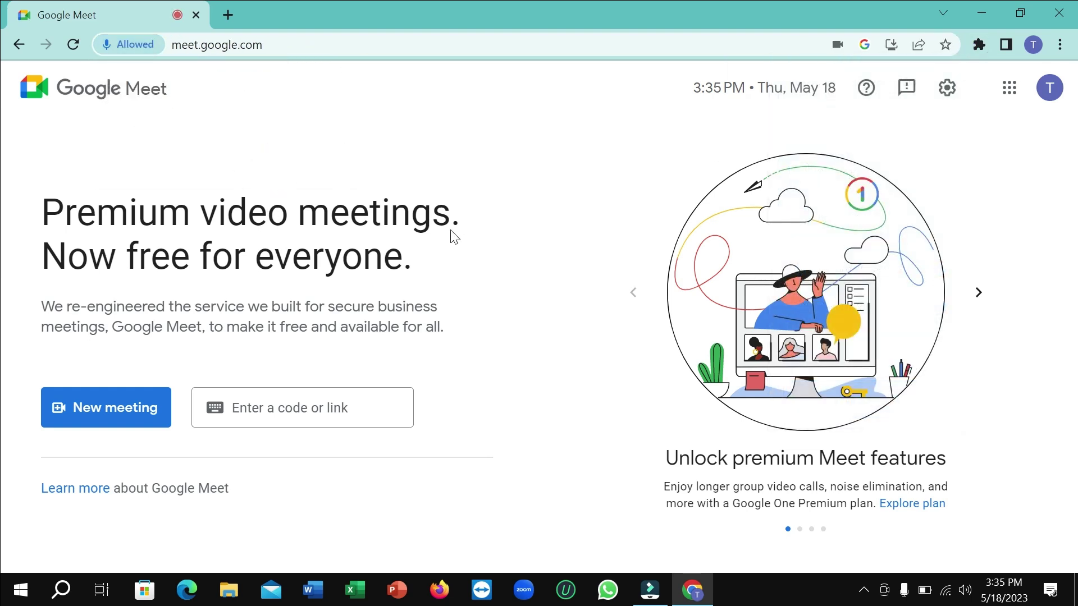
click(97, 416)
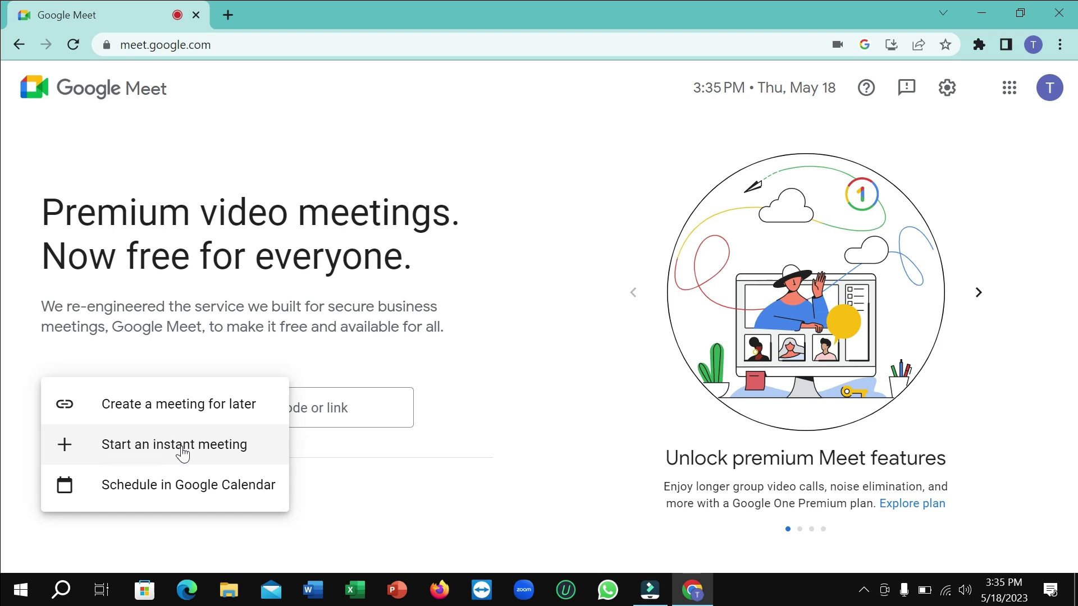
Step: Start Scrnli recording the browser window, then start an instant Meet meeting
click(979, 44)
click(824, 171)
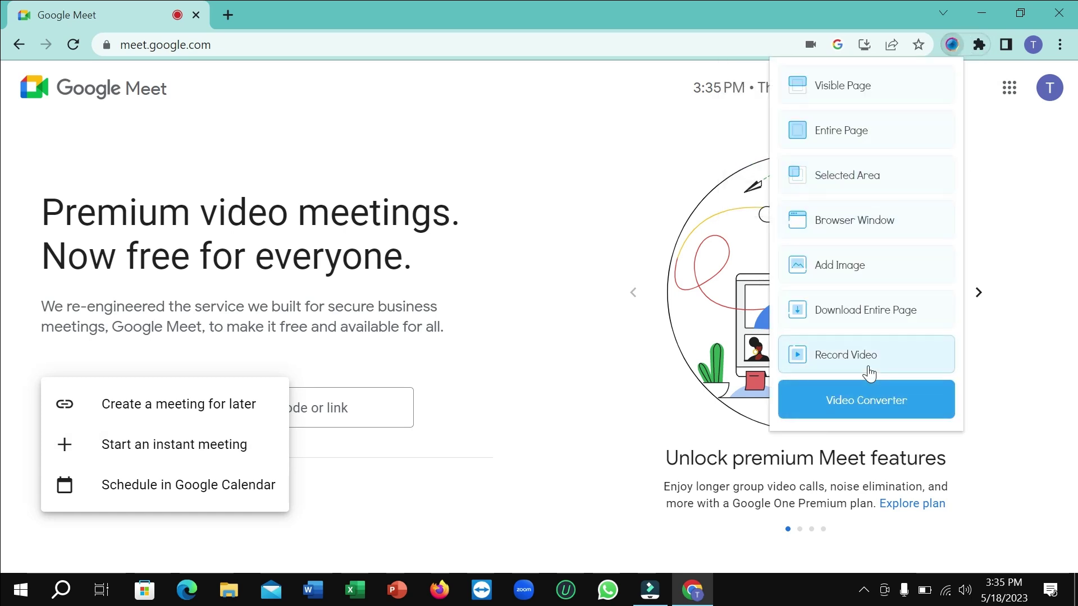
click(873, 365)
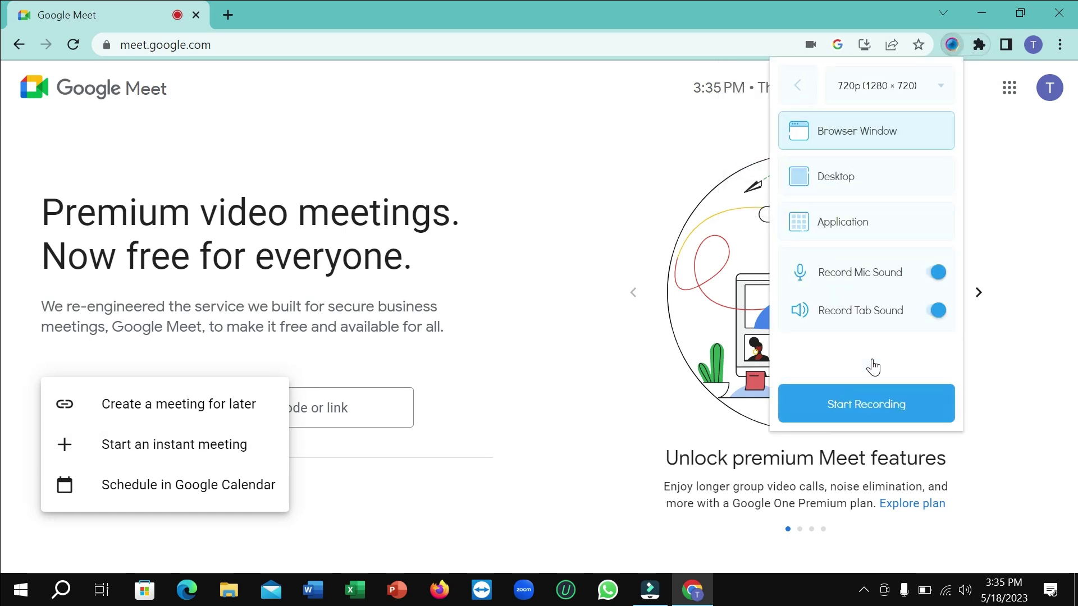
click(870, 417)
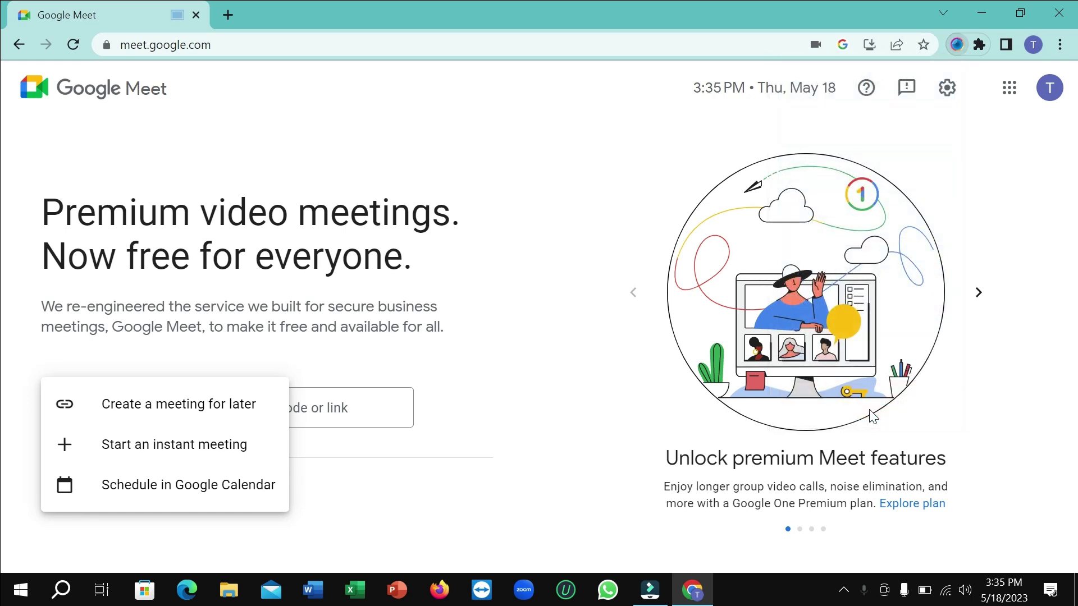
click(125, 449)
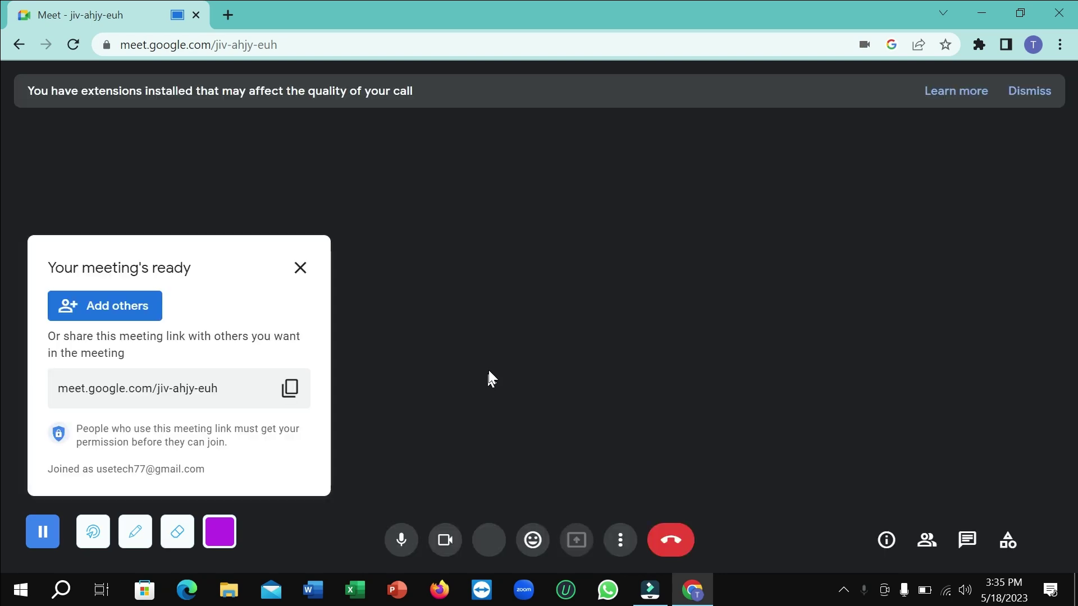
Step: Dismiss the meeting-ready notice, turn the camera off, and draw purple pen strokes, Z and zigzags
click(298, 269)
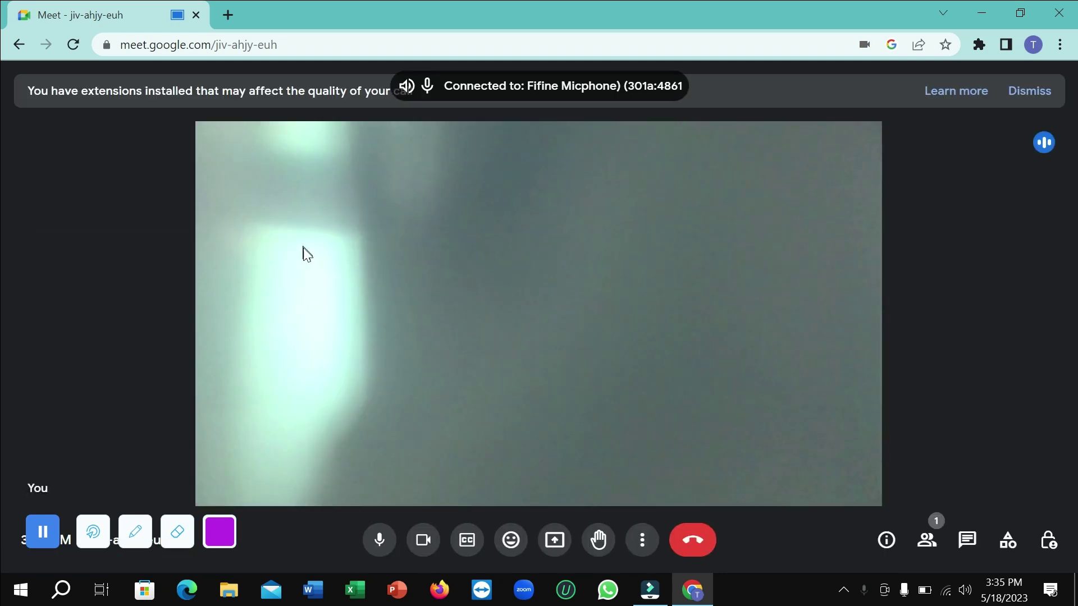
click(423, 542)
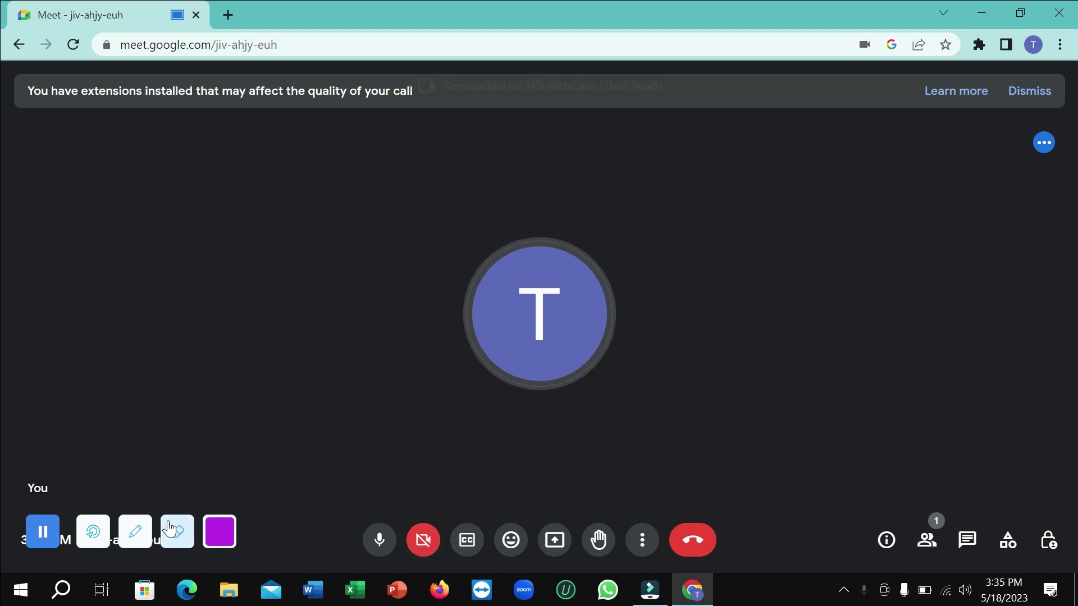
click(131, 536)
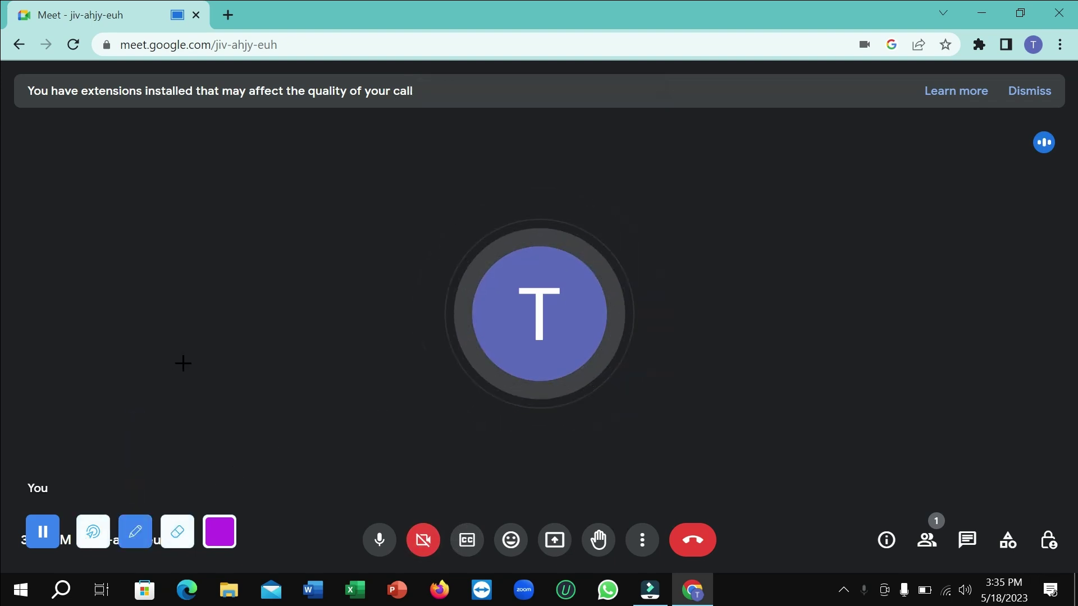
mouse_move(183, 361)
mouse_down()
mouse_move(359, 264)
mouse_move(320, 398)
mouse_up()
mouse_move(186, 207)
mouse_down()
mouse_move(397, 173)
mouse_move(553, 269)
mouse_move(558, 296)
mouse_up()
mouse_move(816, 141)
mouse_down()
mouse_move(951, 200)
mouse_move(963, 342)
mouse_up()
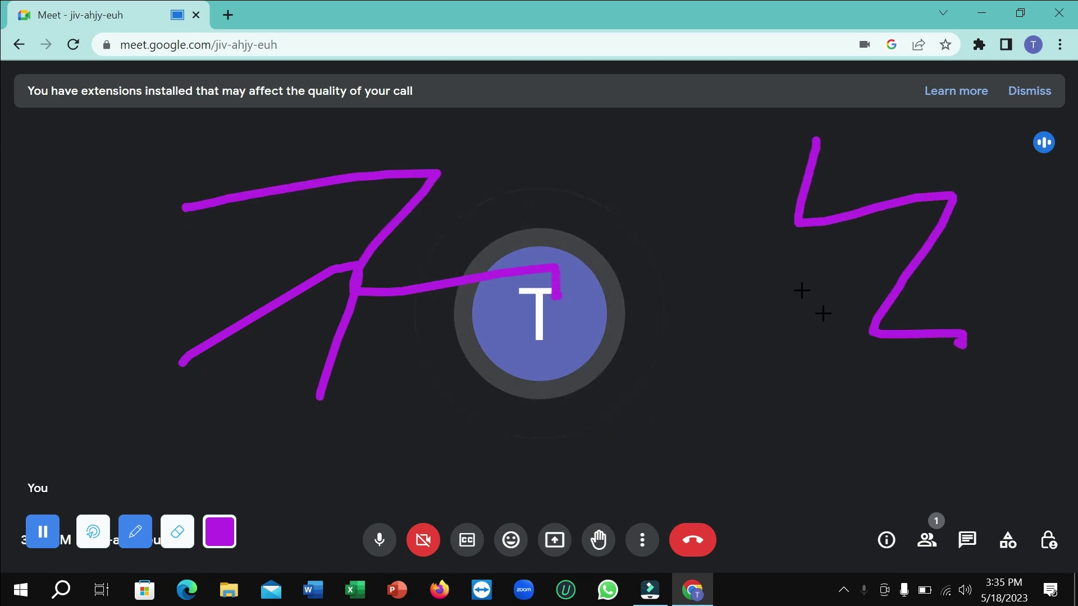
drag(717, 230, 746, 344)
mouse_move(869, 435)
mouse_down()
mouse_move(920, 424)
mouse_move(865, 426)
mouse_up()
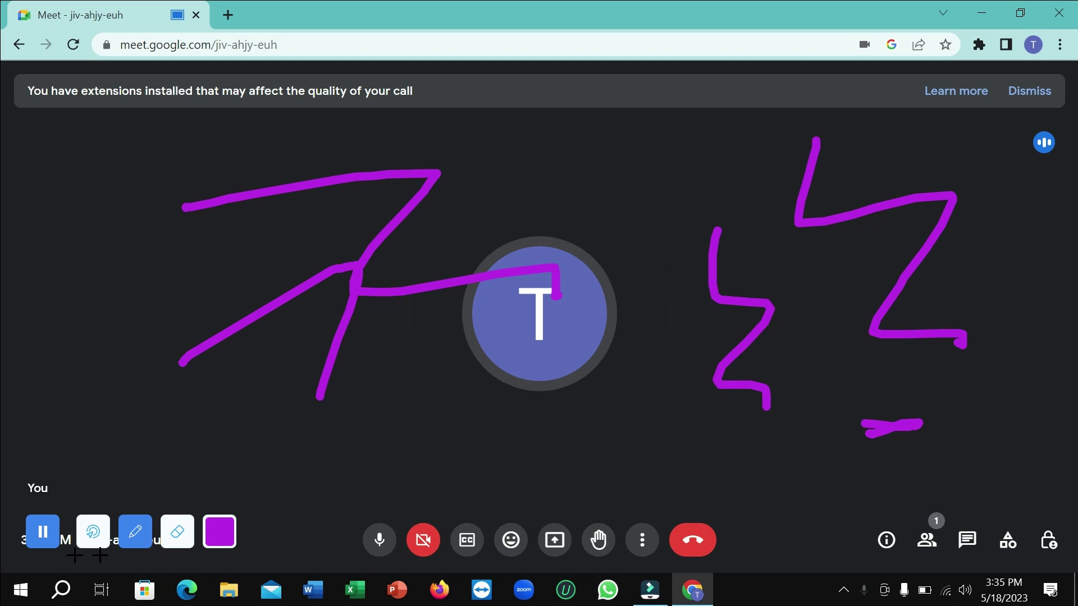
Step: Erase the purple strokes across and left of the avatar, including leftover specks
click(178, 538)
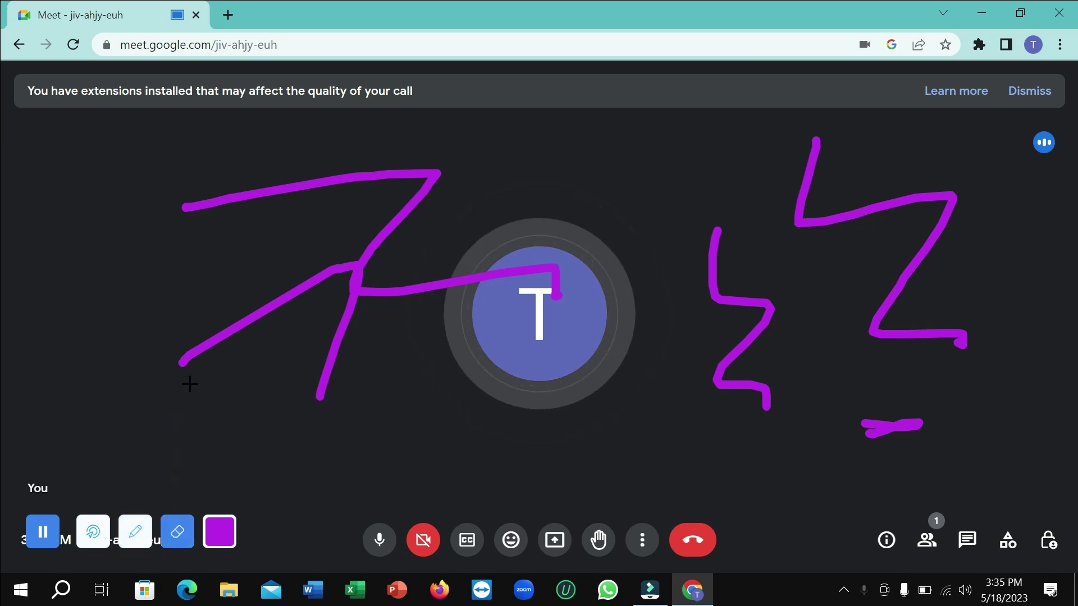
mouse_move(188, 361)
mouse_down()
mouse_move(161, 356)
mouse_move(137, 386)
mouse_move(392, 277)
mouse_move(279, 298)
mouse_move(246, 245)
mouse_move(204, 260)
mouse_move(221, 217)
mouse_move(428, 156)
mouse_up()
mouse_move(601, 243)
mouse_down()
mouse_move(320, 392)
mouse_move(365, 198)
mouse_up()
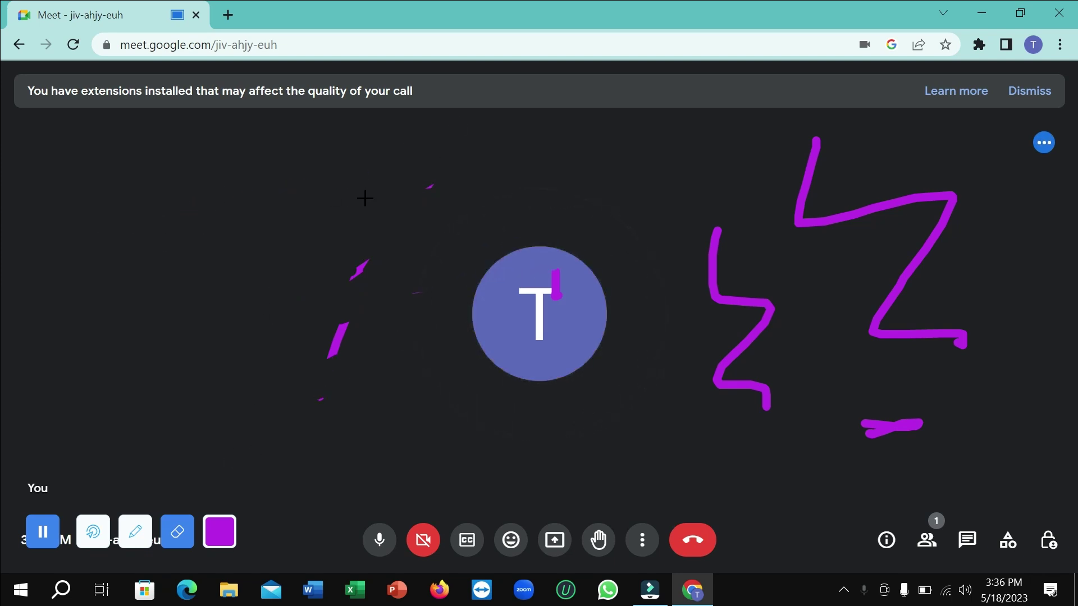
mouse_move(342, 349)
mouse_down()
mouse_move(330, 318)
mouse_move(351, 373)
mouse_up()
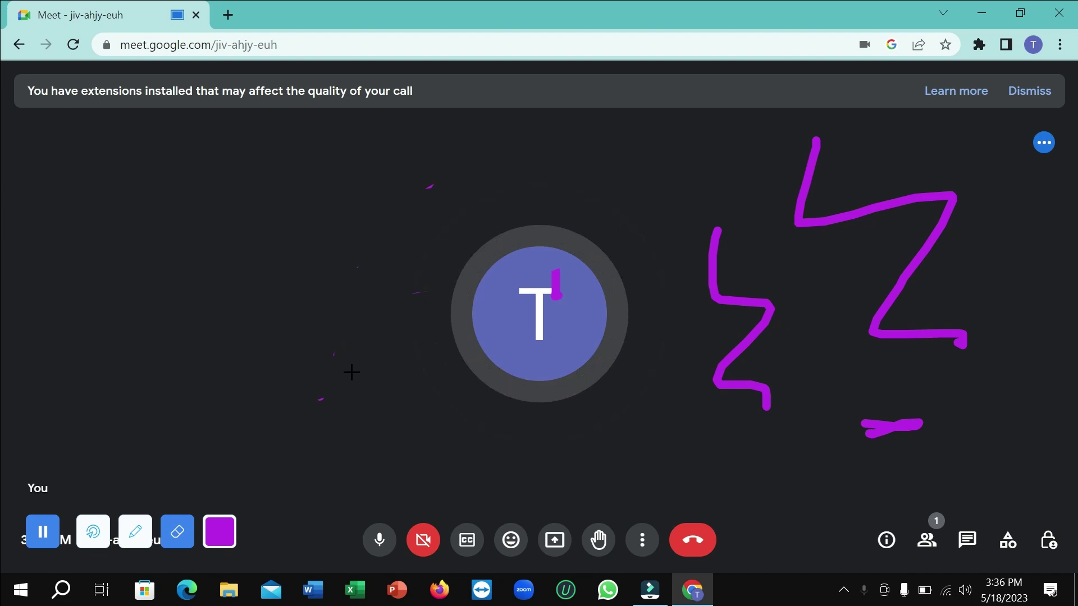
drag(448, 164, 416, 268)
drag(399, 350, 361, 303)
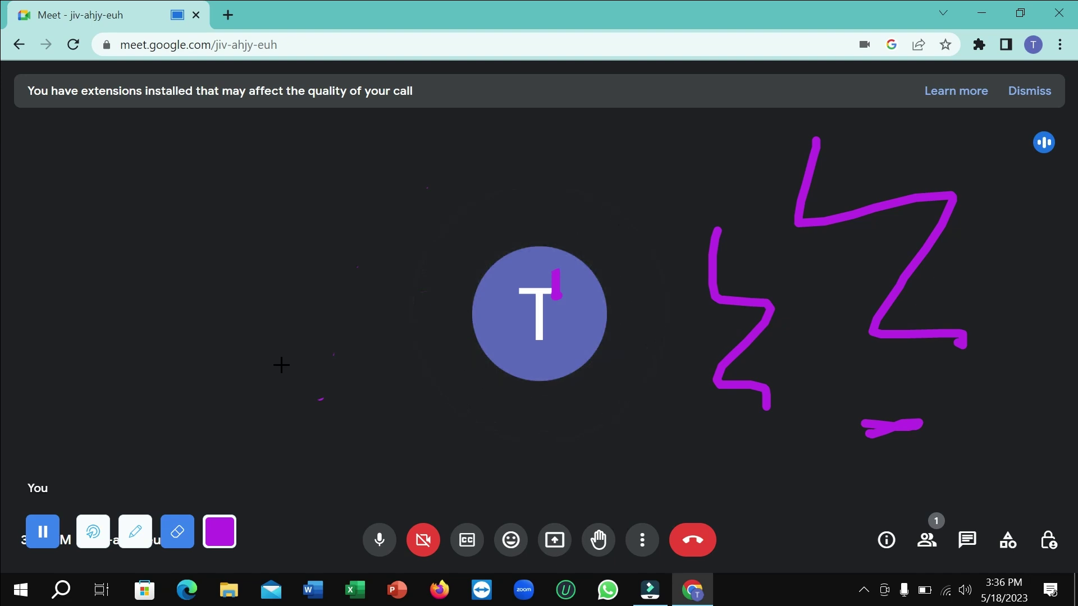
Step: Pause and finish the Scrnli recording so the 00:45 video loads in the editor
click(41, 533)
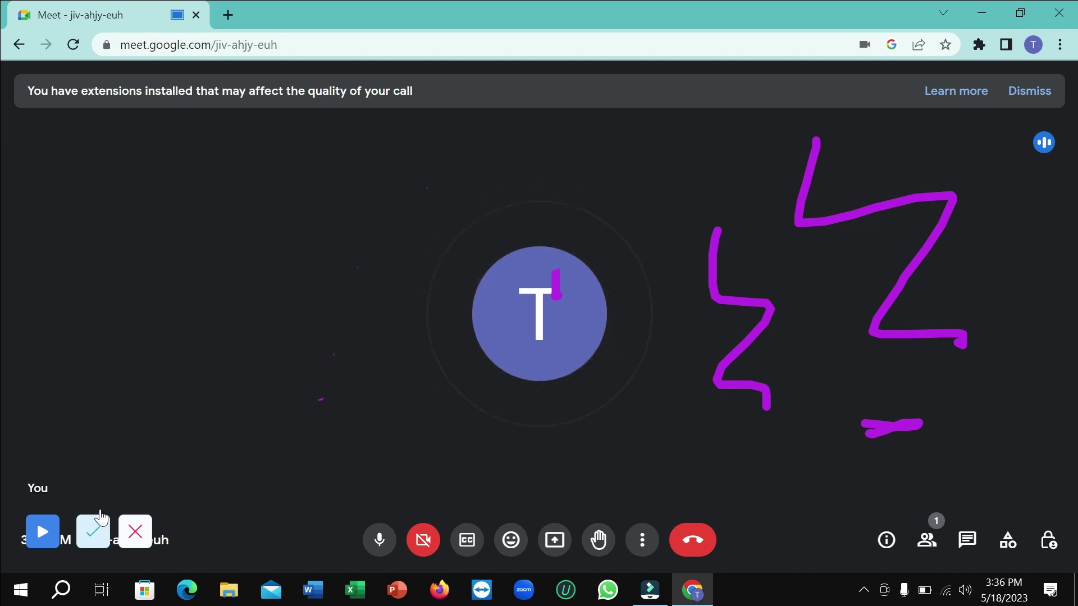
click(94, 534)
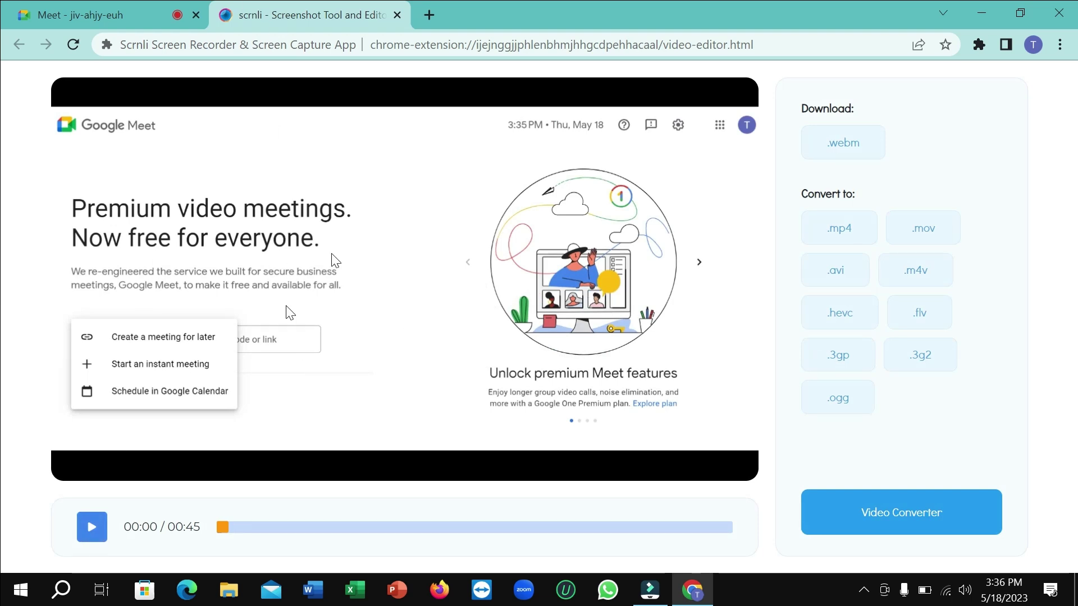
Step: Play the start of the recorded video in the Scrnli editor, then pause it
click(89, 540)
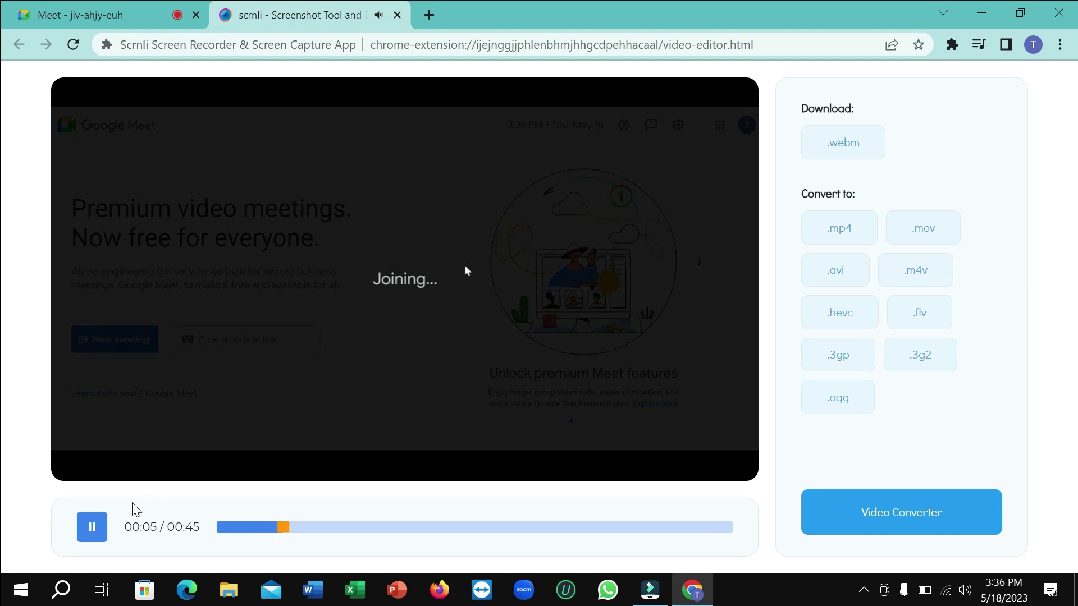
click(91, 531)
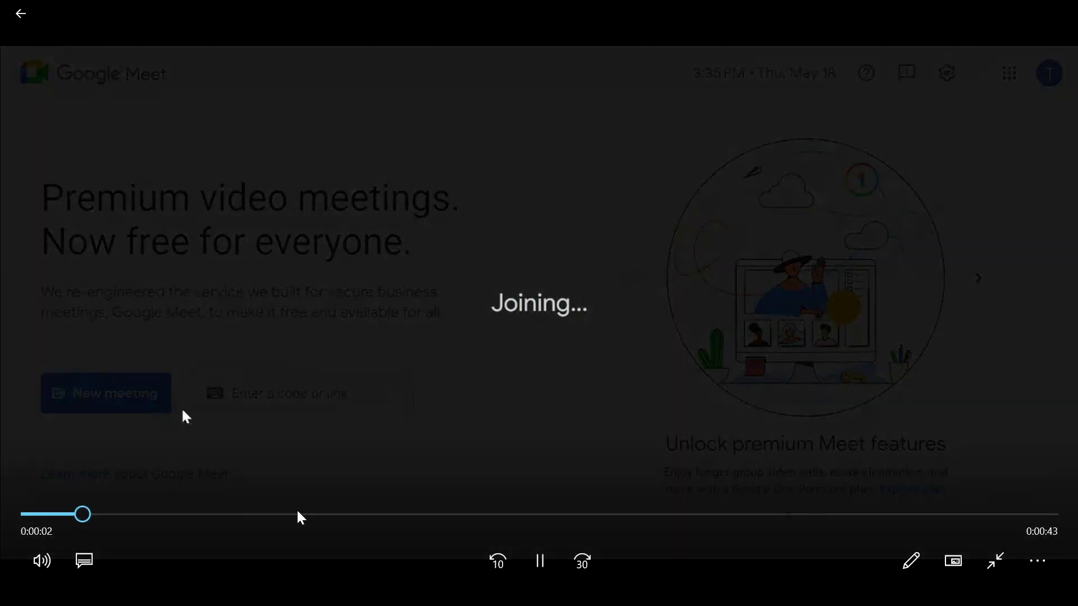
Step: Scrub the MP4 playback forward to 0:00:45, showing the purple annotations over the Meet call
drag(297, 515, 1023, 514)
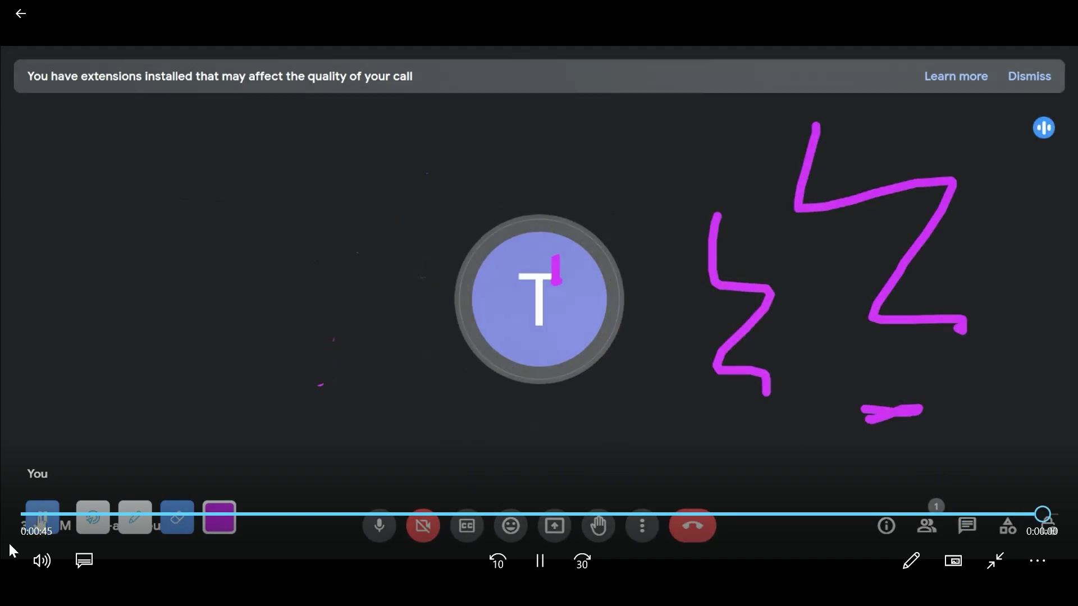